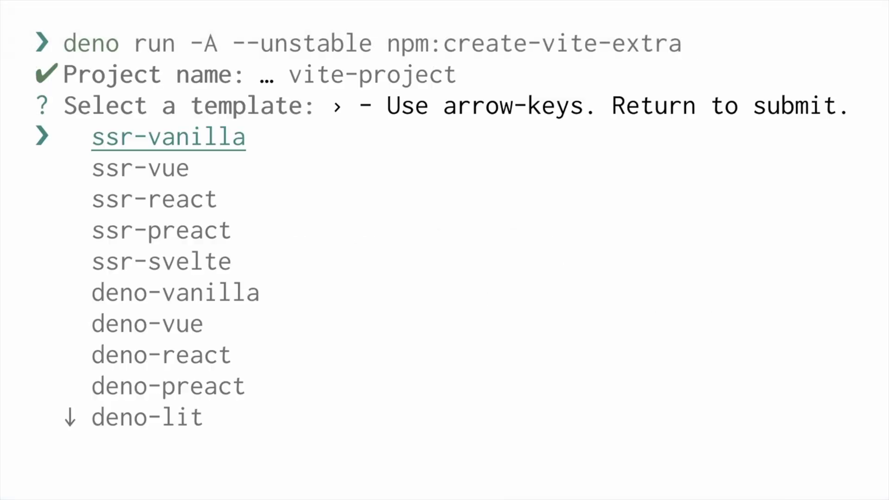
- Accept 'vite-project' as the project name and pick the deno-vue template to scaffold it
{"action": "key", "text": "Down"}
{"action": "key", "text": "Down"}
{"action": "key", "text": "Down"}
{"action": "key", "text": "Down"}
{"action": "key", "text": "Down"}
{"action": "key", "text": "Return"}
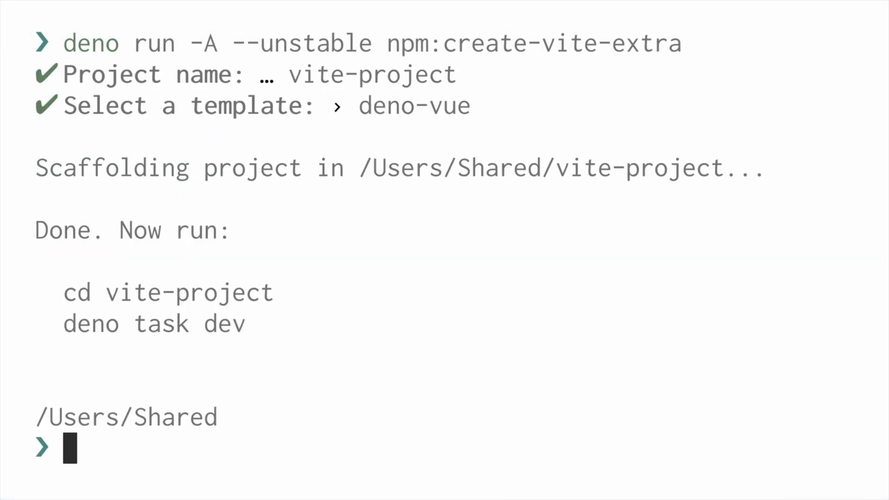